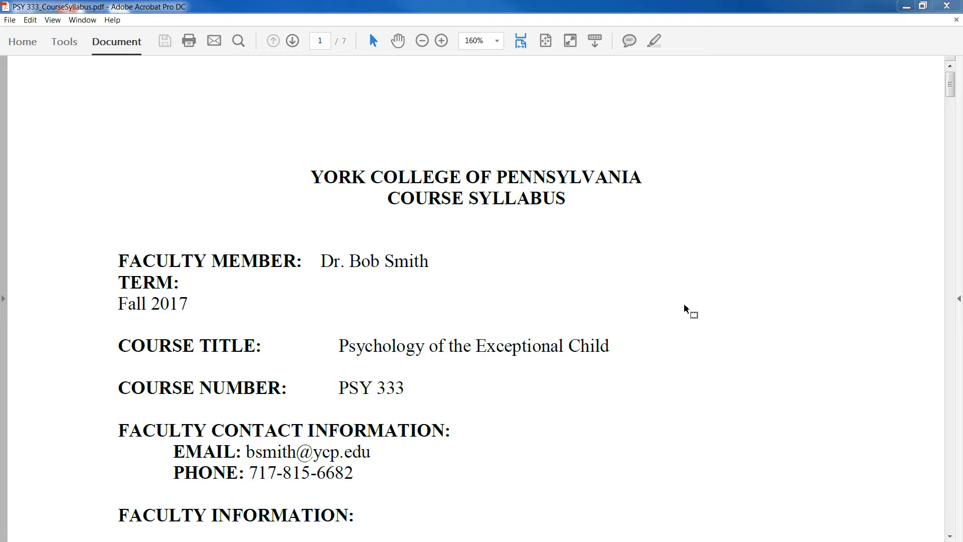
Run a full accessibility check on all pages with an accessibility report and expand the Document results.
left_click(63, 43)
scroll(432, 363, "down", 3)
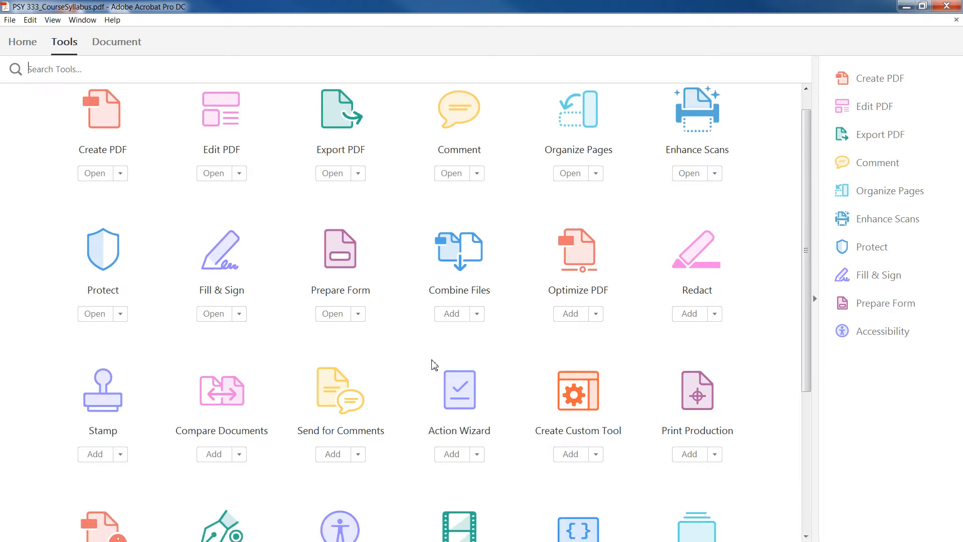
scroll(430, 364, "down", 1)
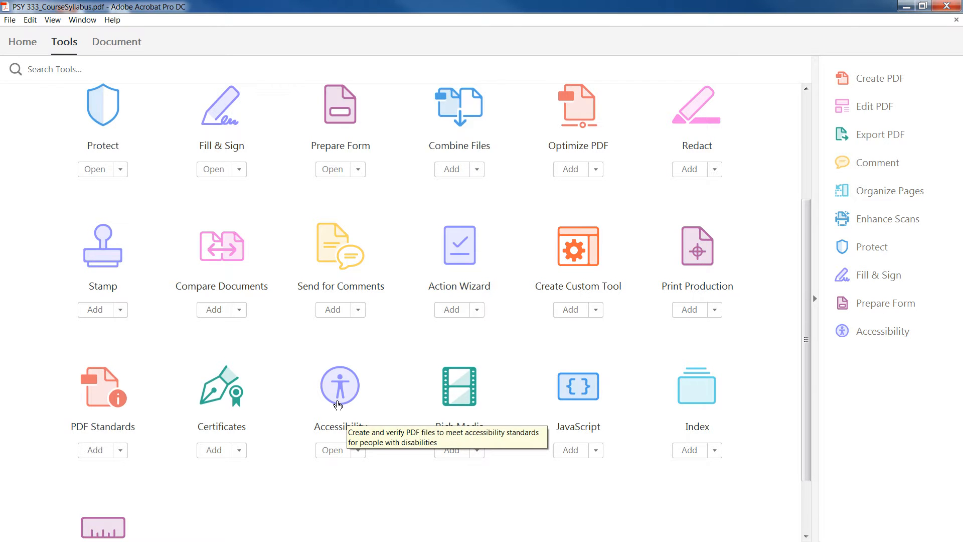
left_click(338, 402)
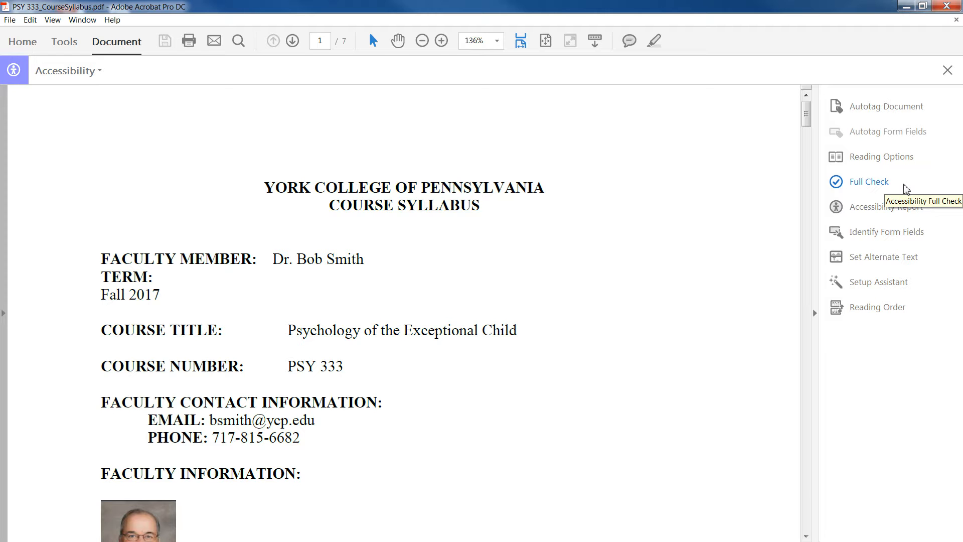
left_click(865, 184)
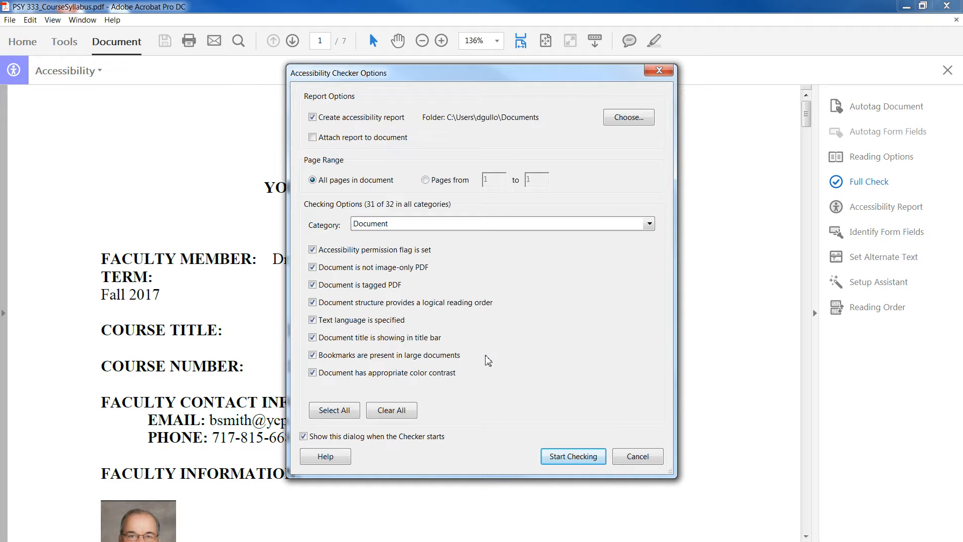
left_click(566, 458)
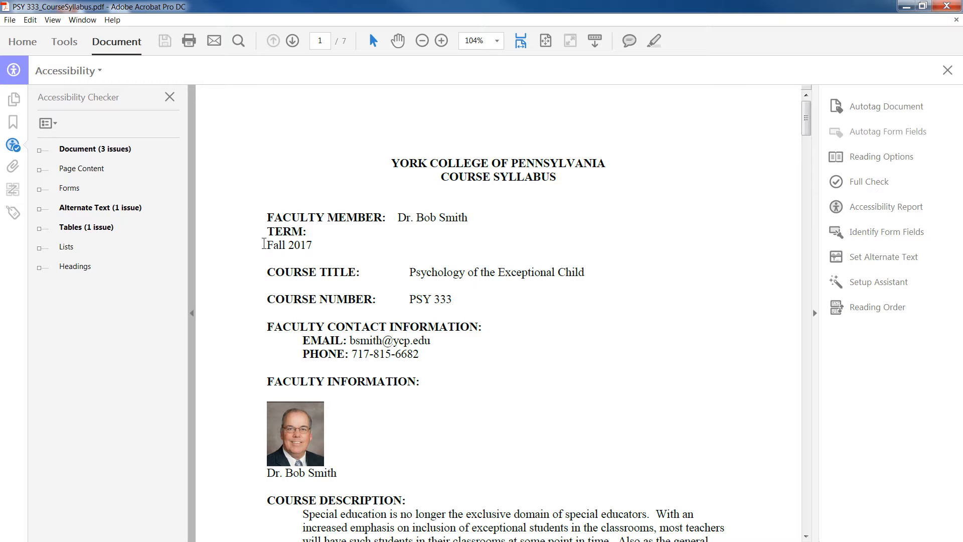
left_click(39, 150)
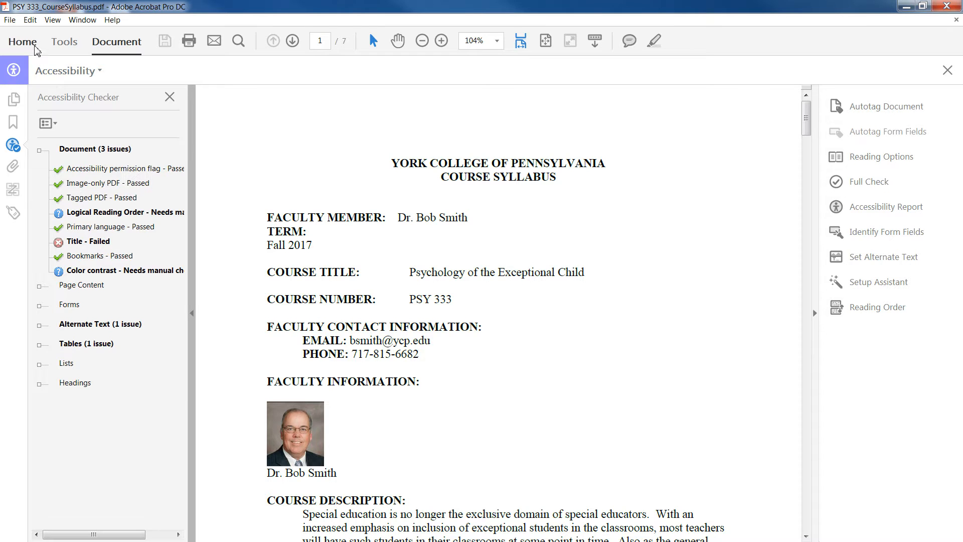
Set the title in the document properties to "PSY 333 York College".
left_click(11, 21)
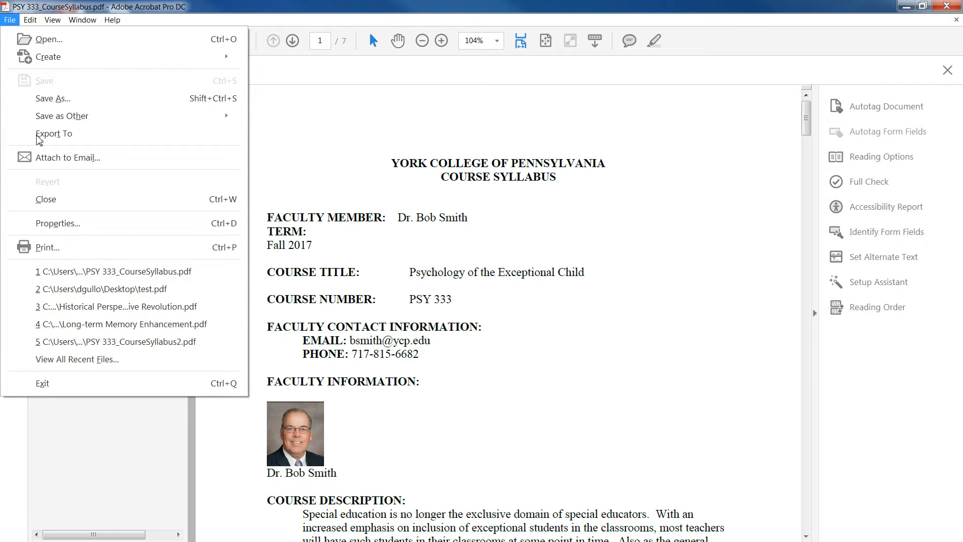
left_click(77, 224)
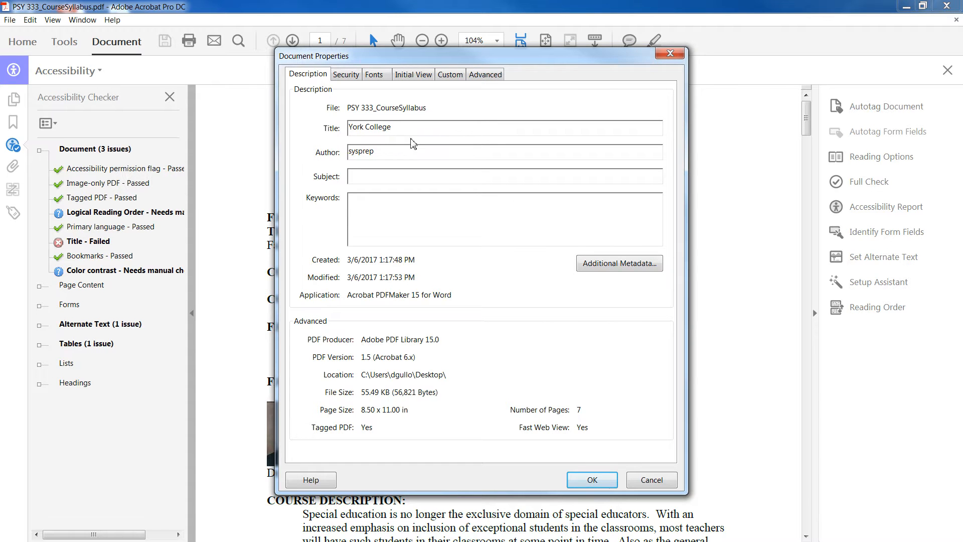
left_click_drag(406, 61, 726, 96)
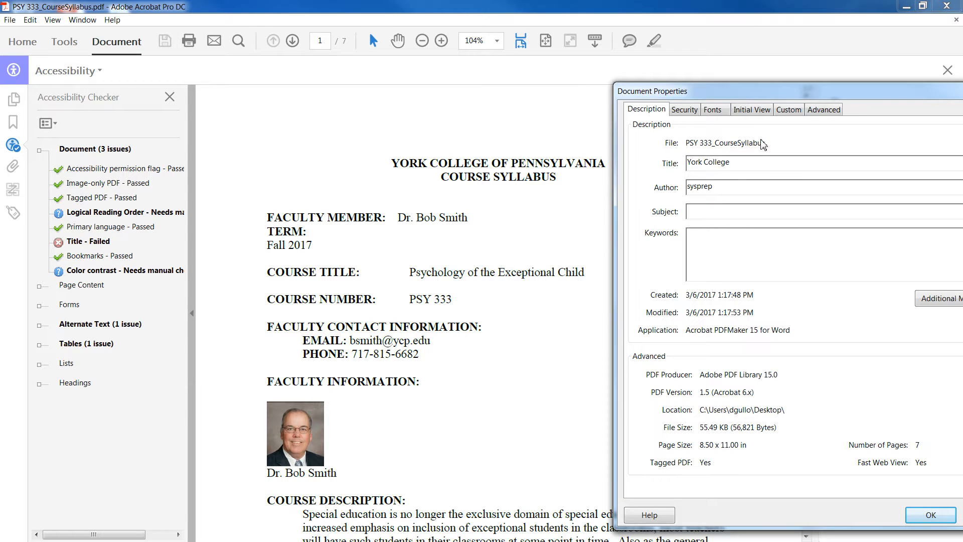
left_click_drag(757, 170, 690, 167)
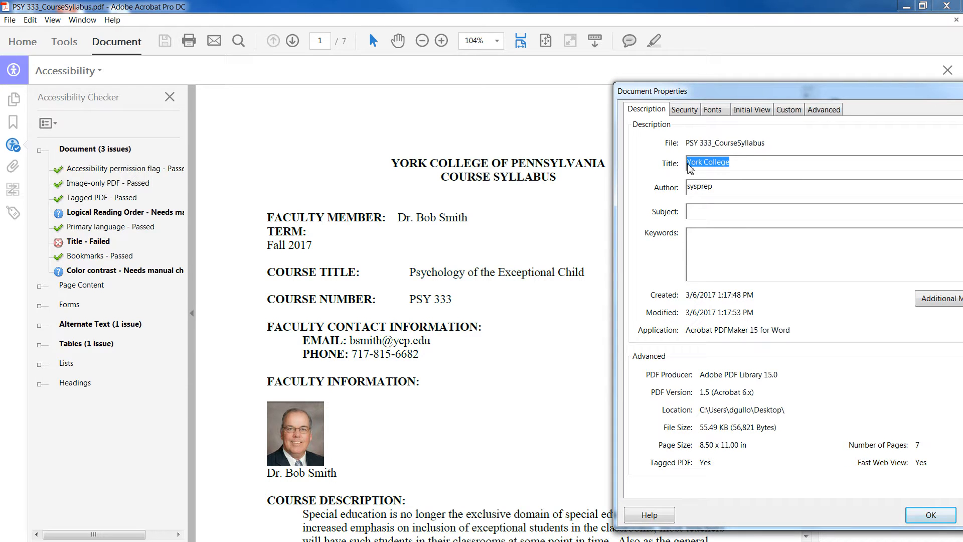
type("PSY 333 York College")
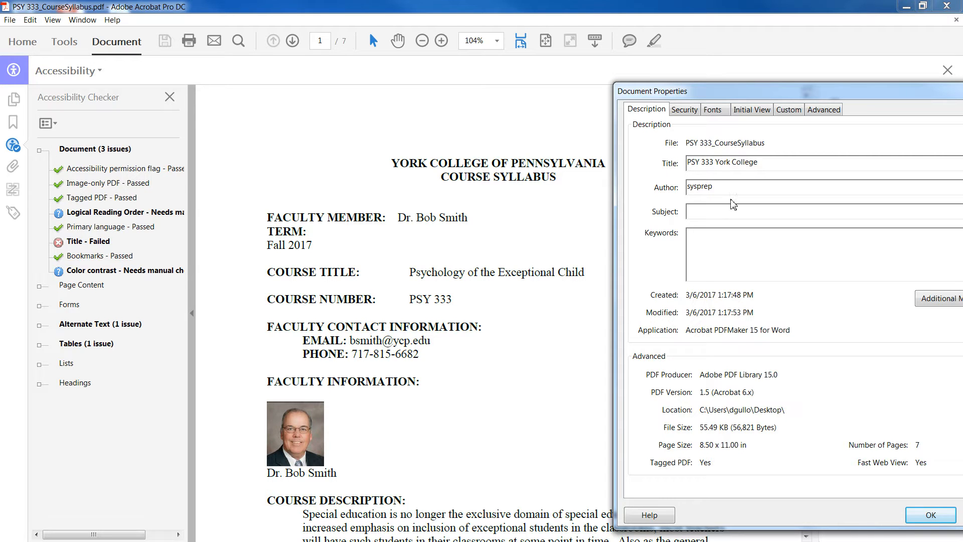
Enter the author's full name, the subject "PSY" and the keywords "PSY 33" in the document properties and apply them.
key("Tab")
type("Dana ")
type("G")
key("BackSpace")
type("Gullo")
key("Tab")
type("PSY")
key("Tab")
type("PSY 33")
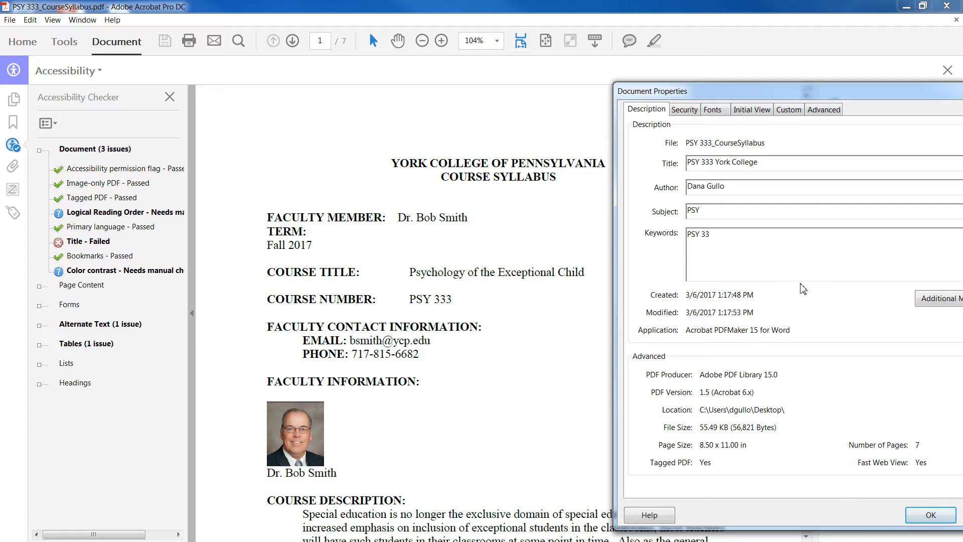
left_click(930, 520)
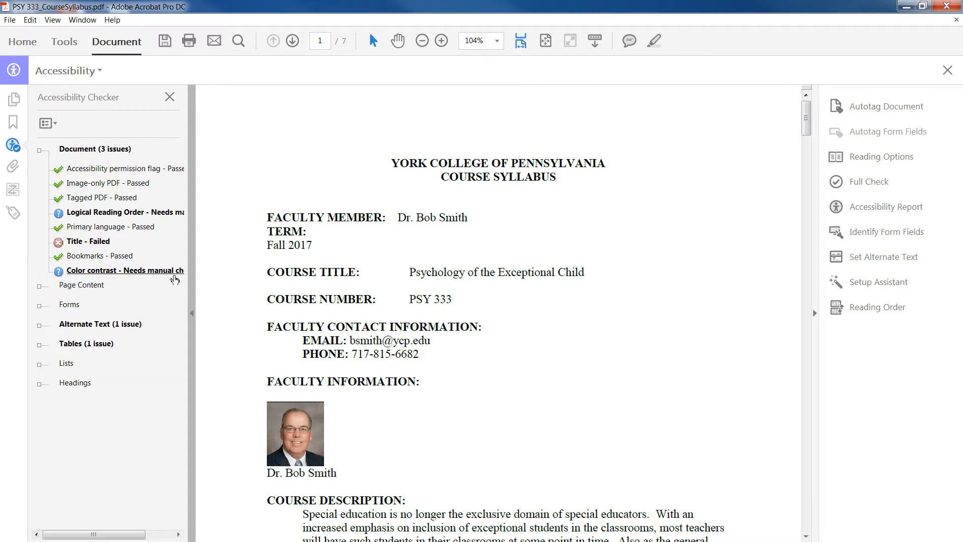
Apply the checker's fix to the failed Title rule in the Document results.
right_click(92, 245)
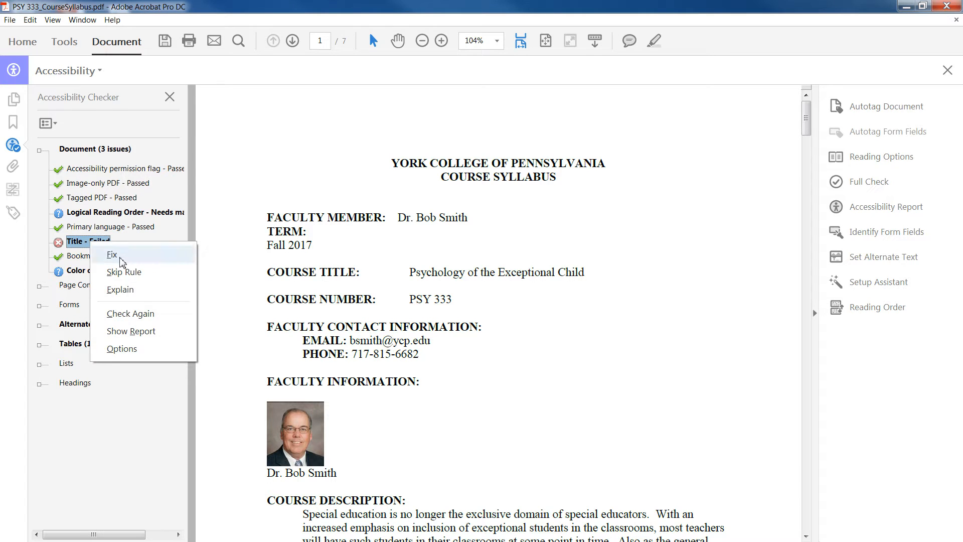
left_click(110, 254)
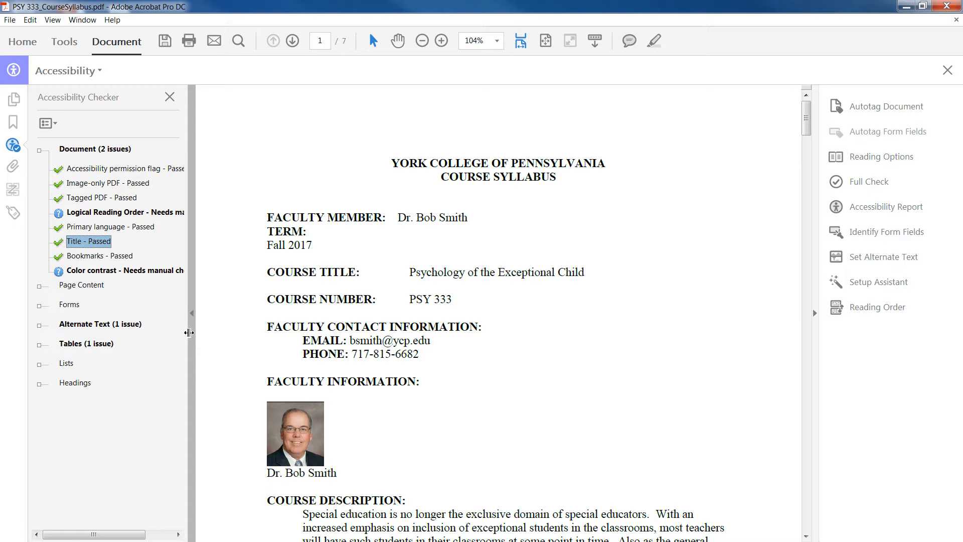
Examine the color contrast of the course schedule table on page 5 and the available actions for the Color contrast rule.
left_click(93, 274)
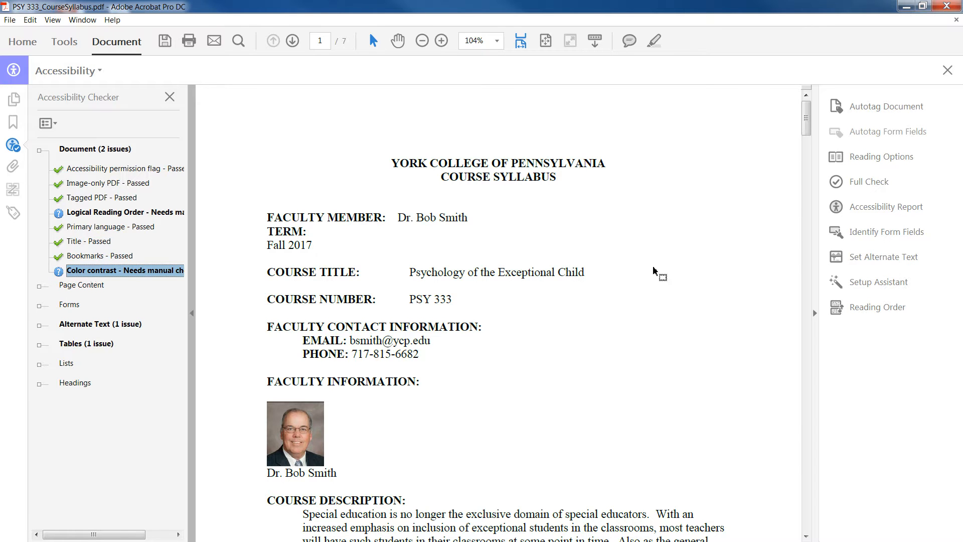
left_click_drag(806, 121, 831, 379)
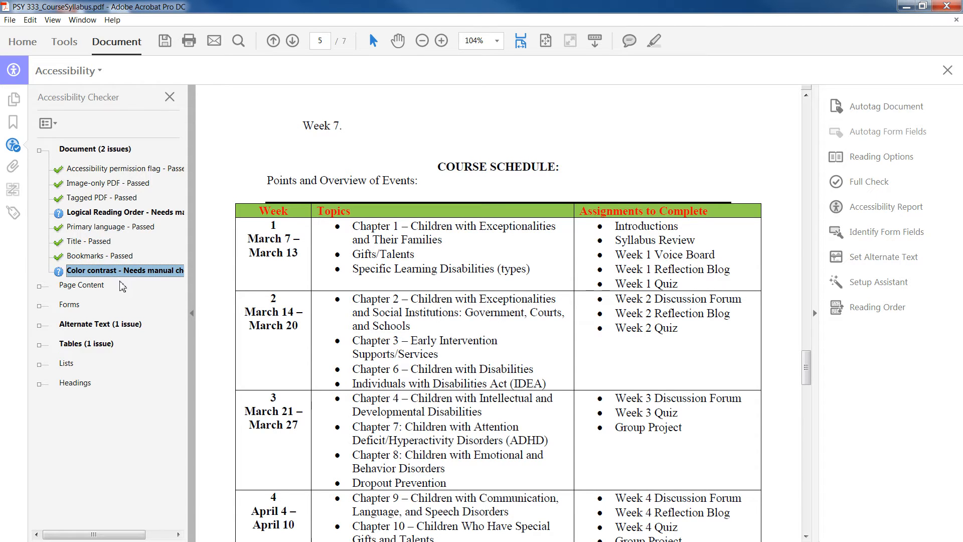
right_click(78, 275)
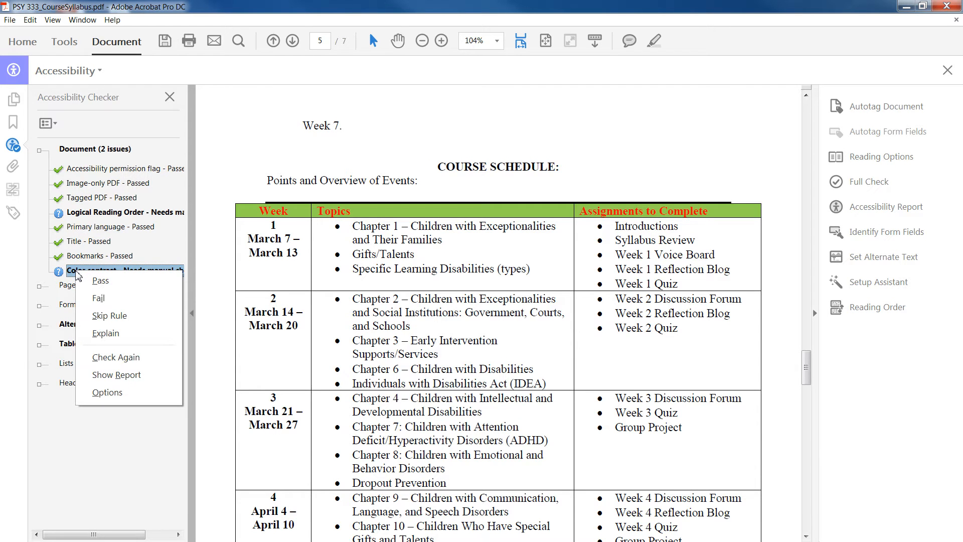
left_click(110, 435)
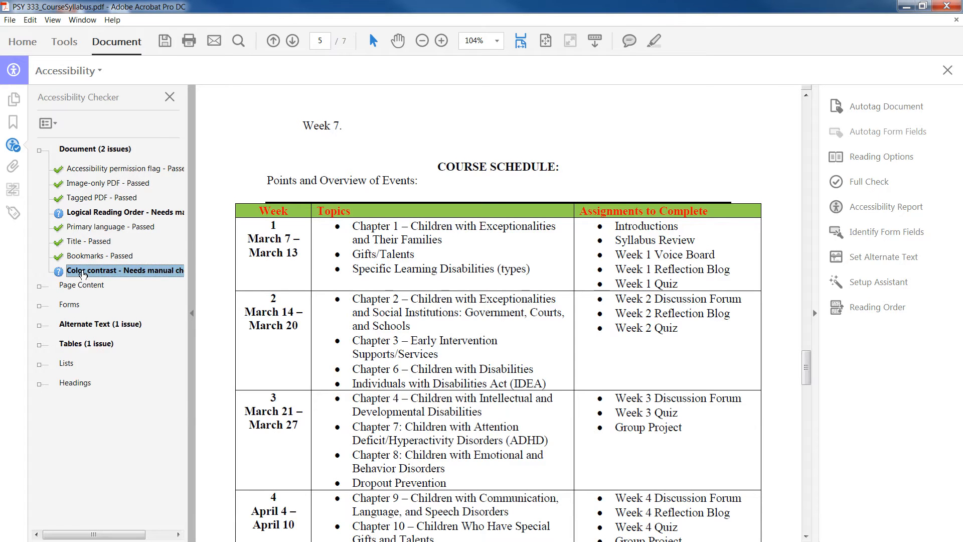
Fix the failed figures alternate text rule by entering the pictured faculty member's title and name as Figure 1's alternate text.
left_click(90, 332)
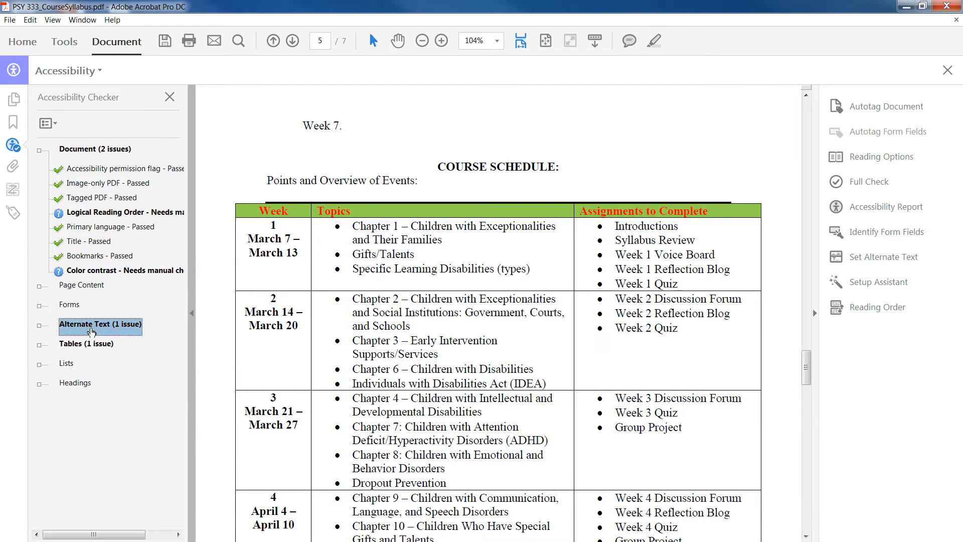
left_click(39, 326)
left_click(92, 346)
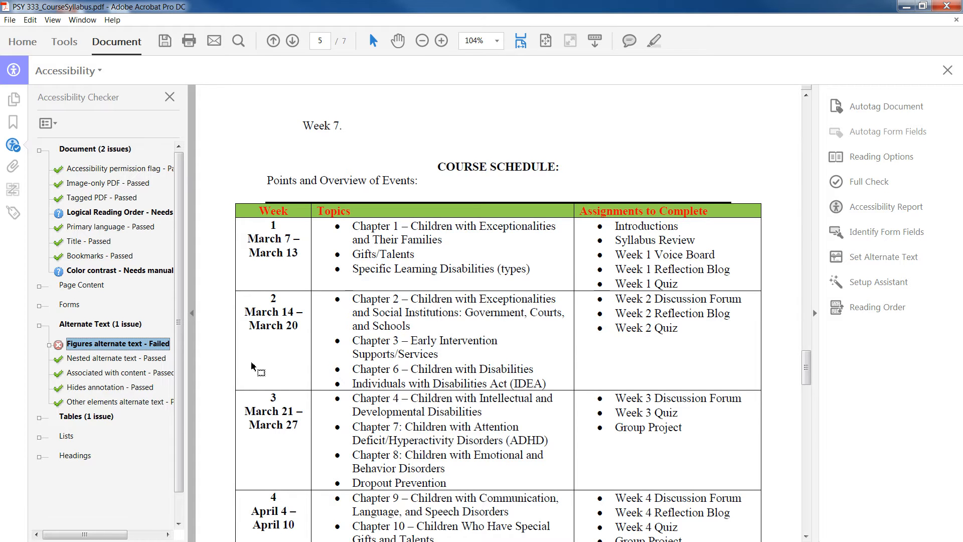
left_click(49, 345)
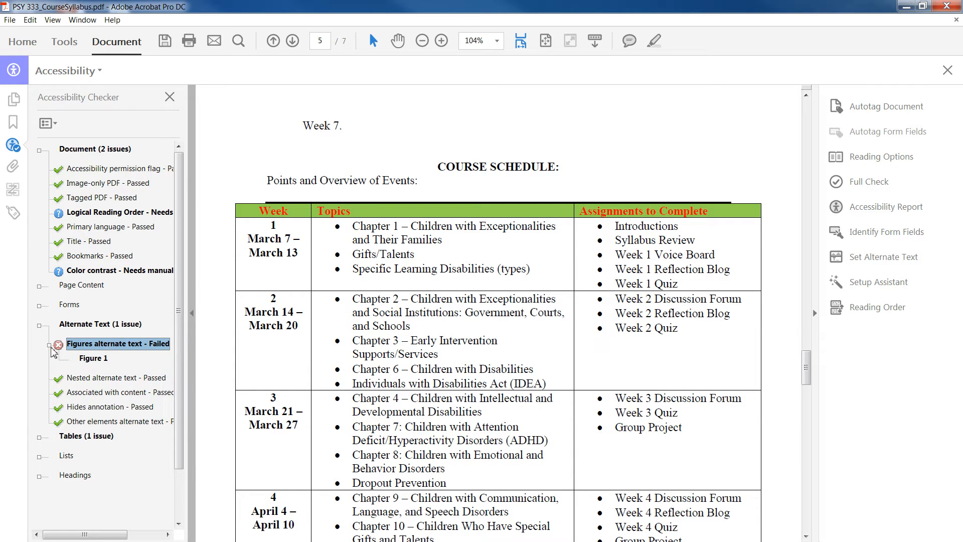
left_click(100, 364)
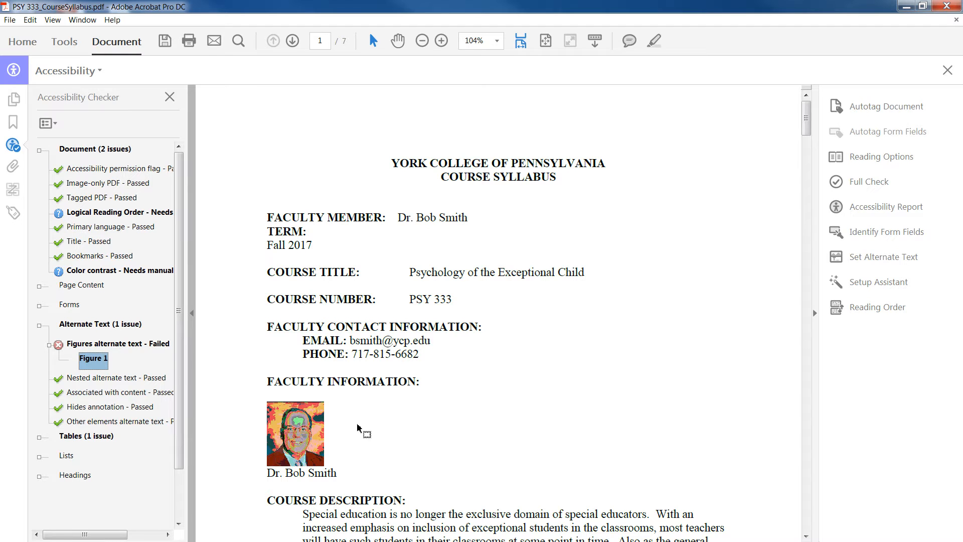
right_click(88, 365)
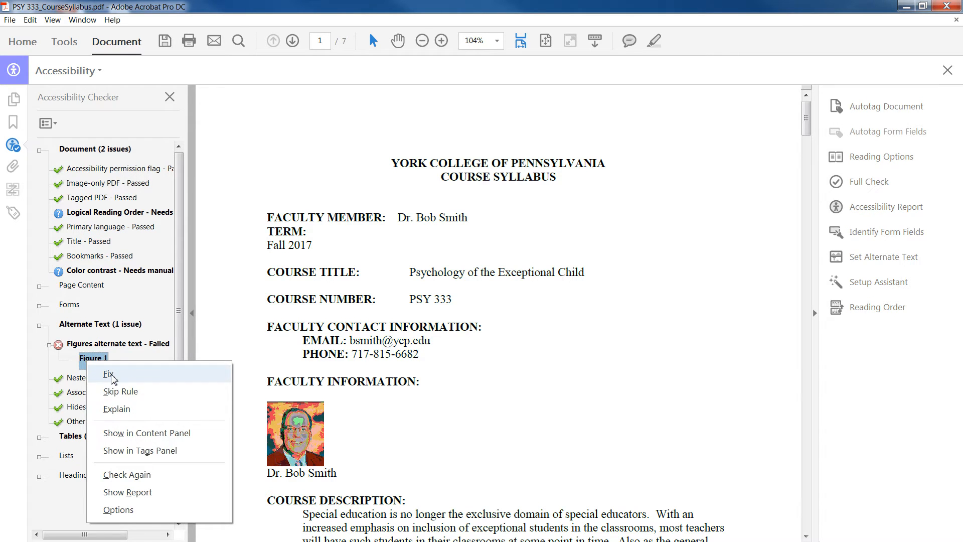
left_click(108, 375)
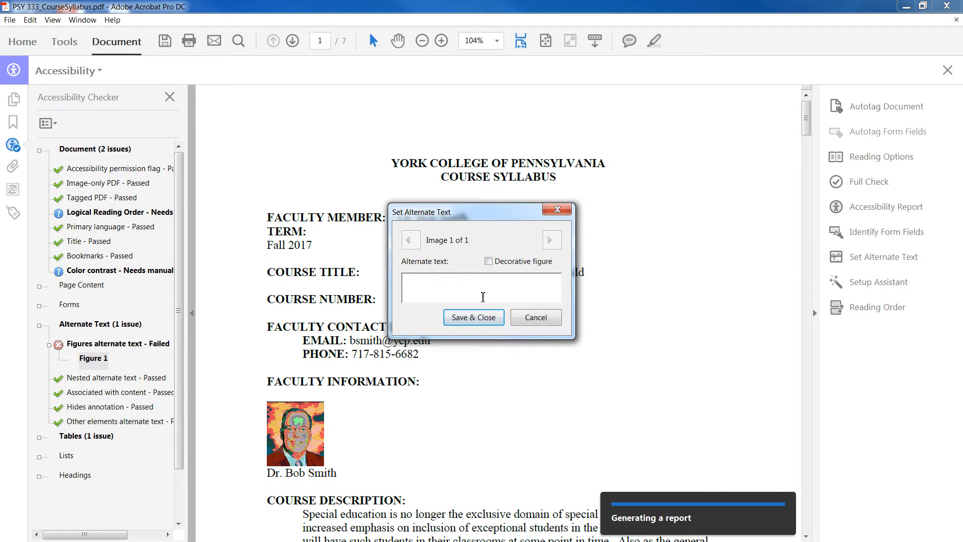
type("Dr. Bob Smith")
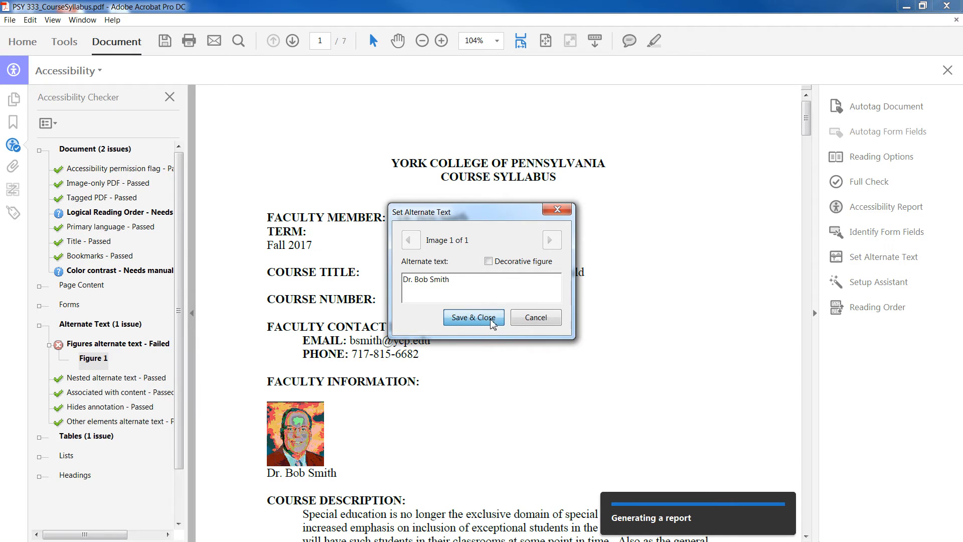
left_click(474, 317)
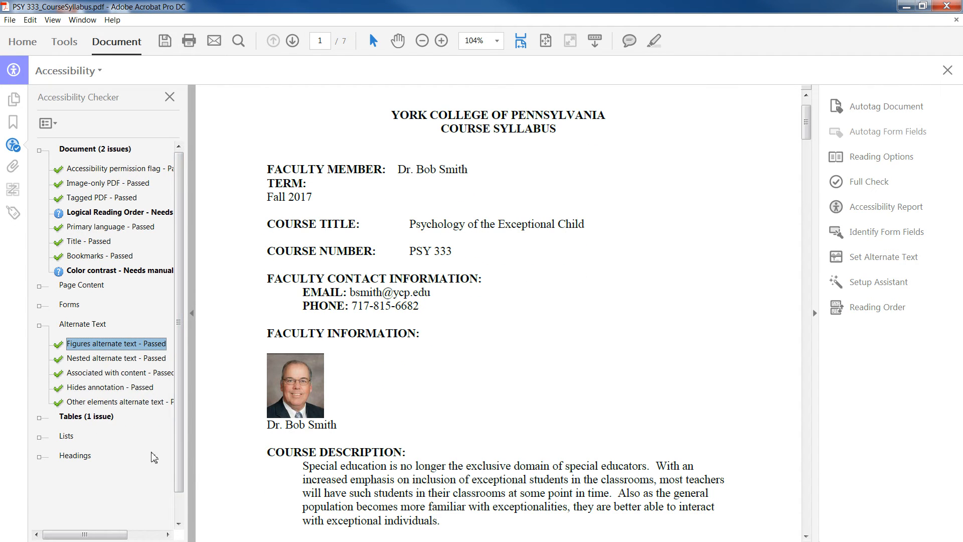
Expand the failed Headers rule under Tables and locate both flagged table elements in the document.
left_click_drag(177, 445, 182, 464)
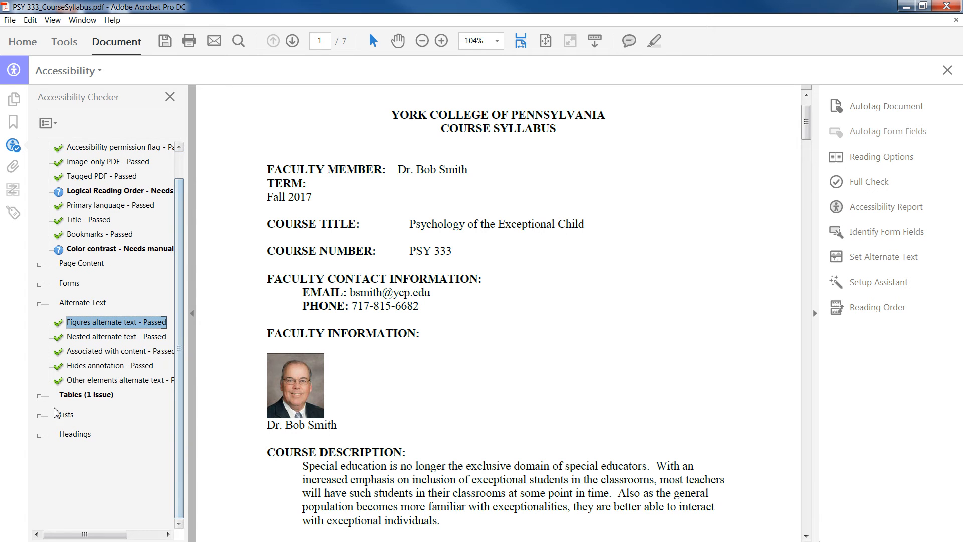
left_click(90, 396)
left_click(40, 397)
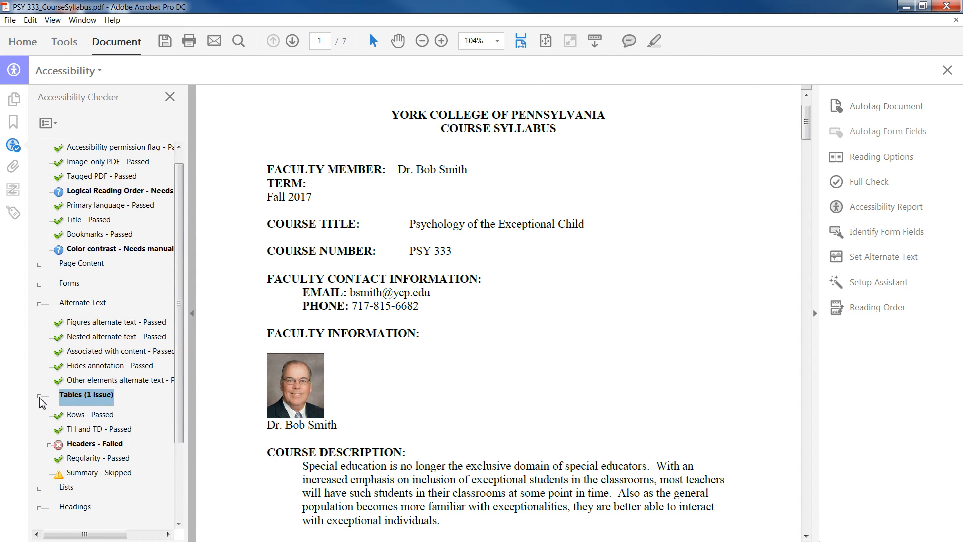
left_click_drag(177, 422, 179, 451)
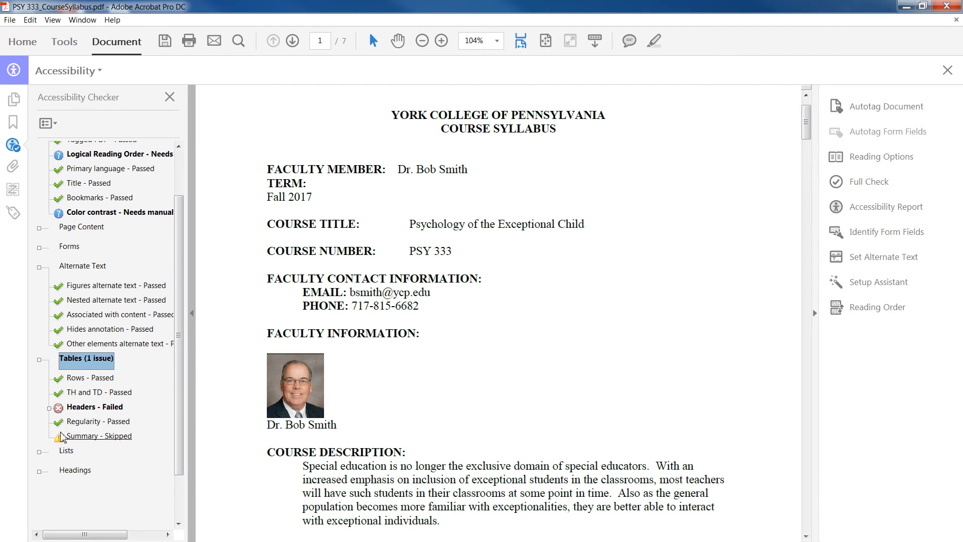
left_click(50, 408)
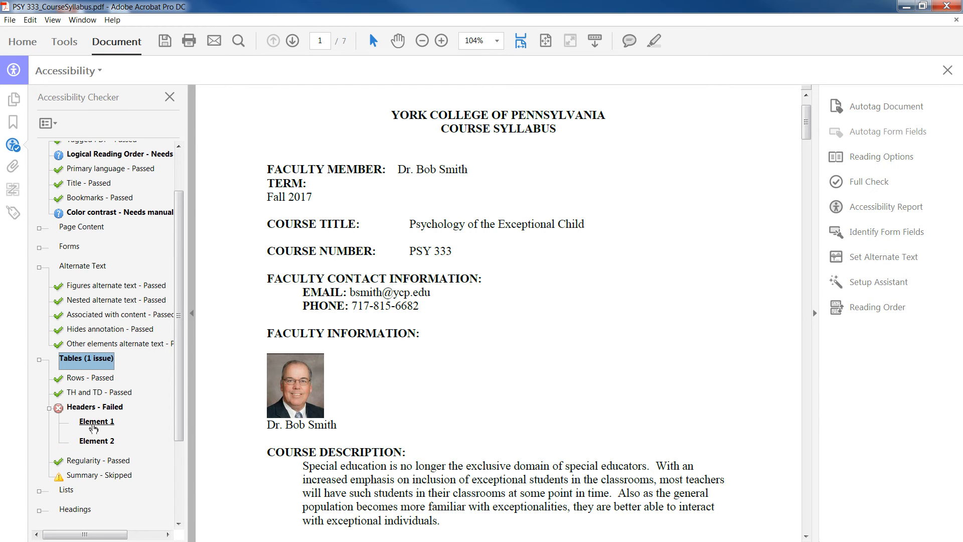
left_click(94, 424)
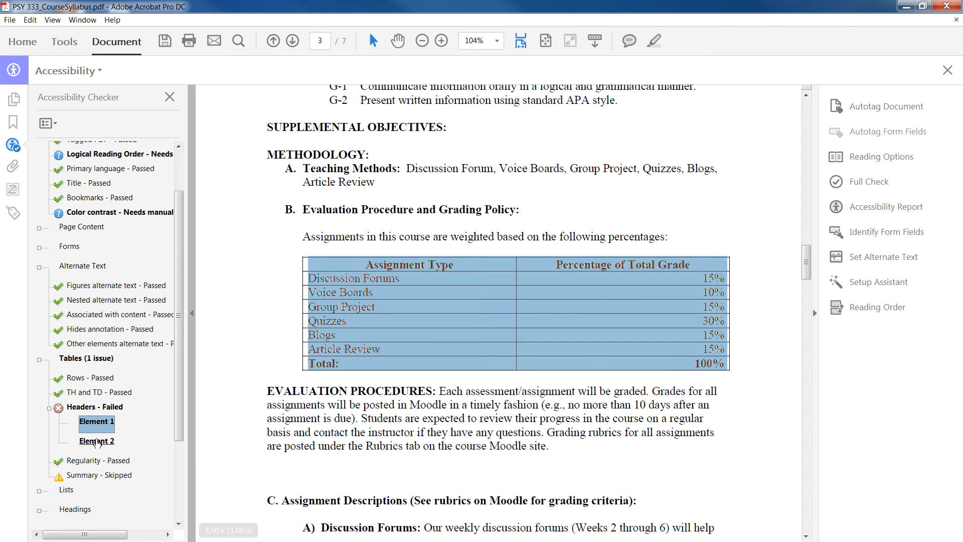
left_click(97, 445)
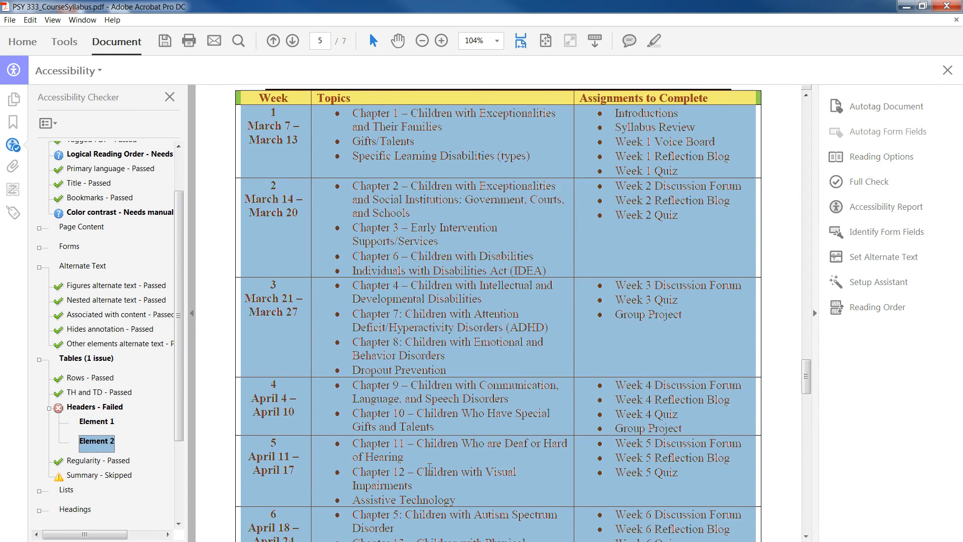